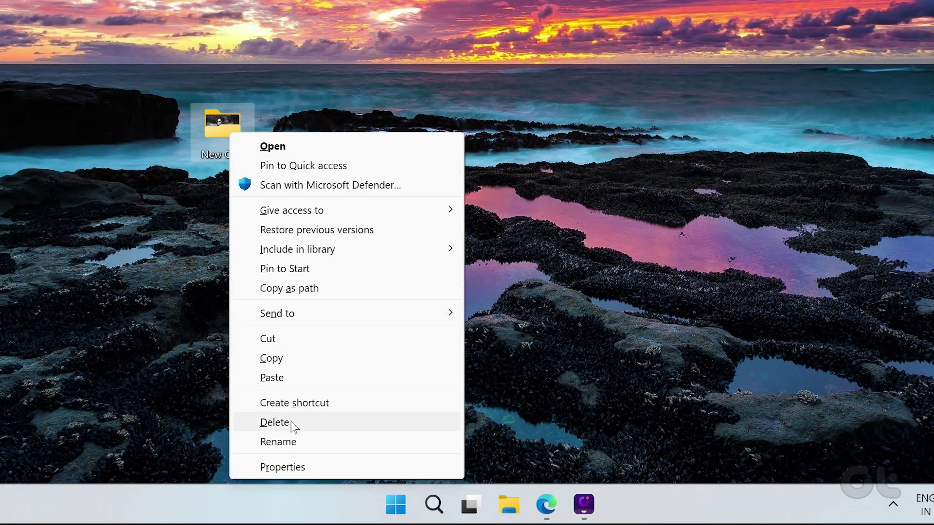
# Check the Properties of the New One folder on the desktop
pyautogui.click(292, 467)
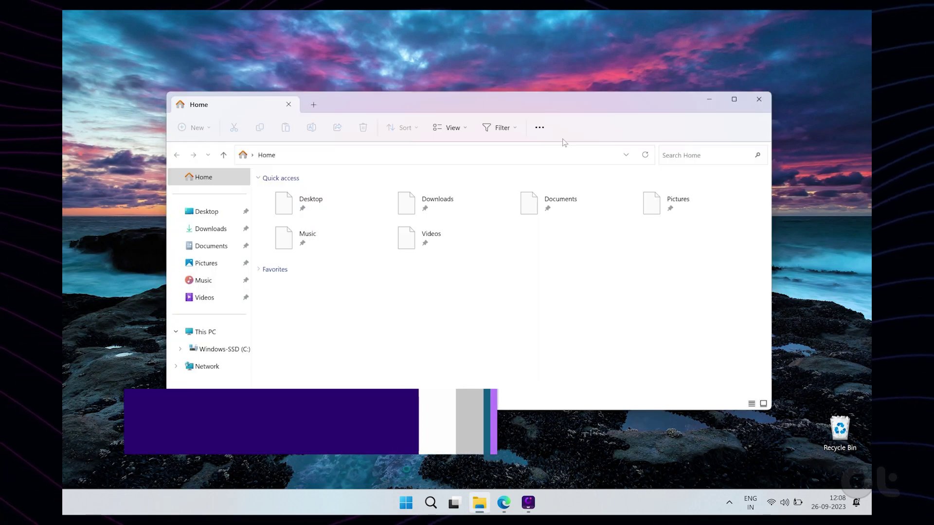
# Open the Windows-SSD (C:) drive's Properties to view its security permissions
pyautogui.press('super+Up')
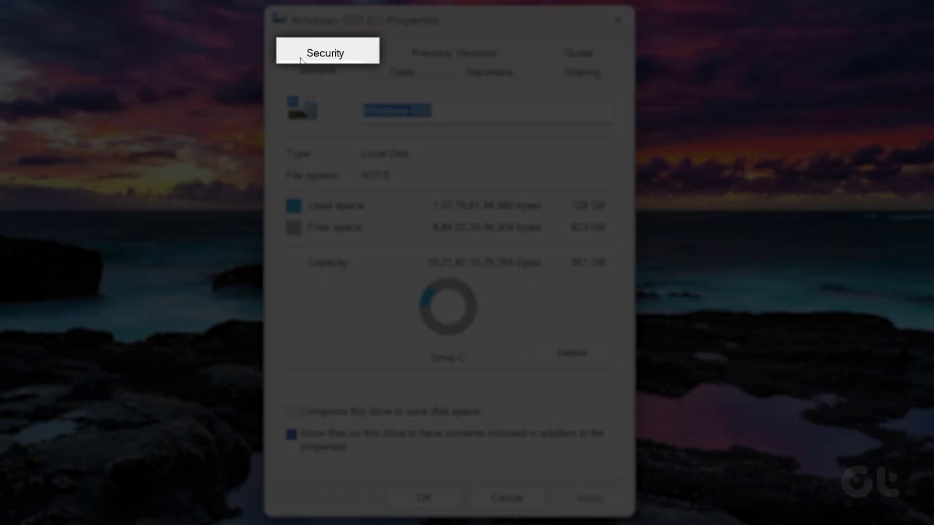
pyautogui.click(304, 53)
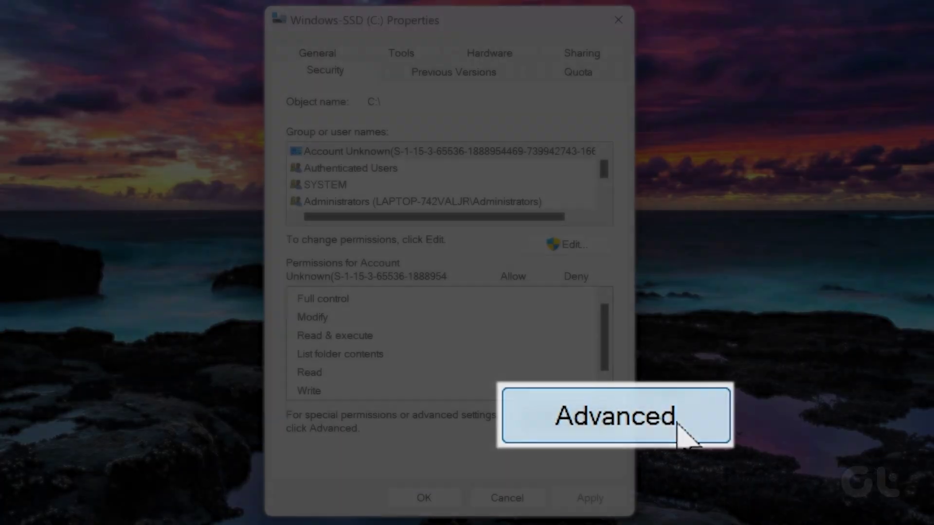
# Grant the Users group Full control on Windows-SSD (C:) through Advanced security settings
pyautogui.click(591, 421)
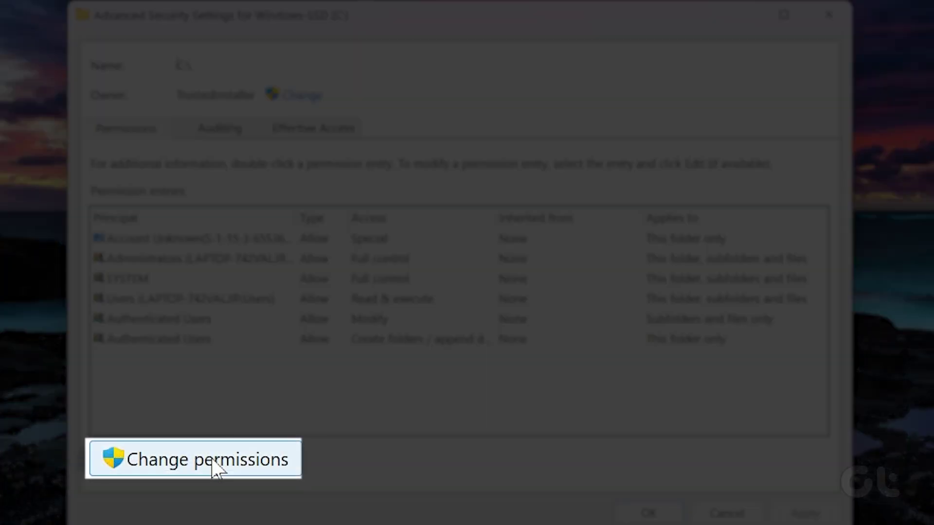
pyautogui.click(172, 461)
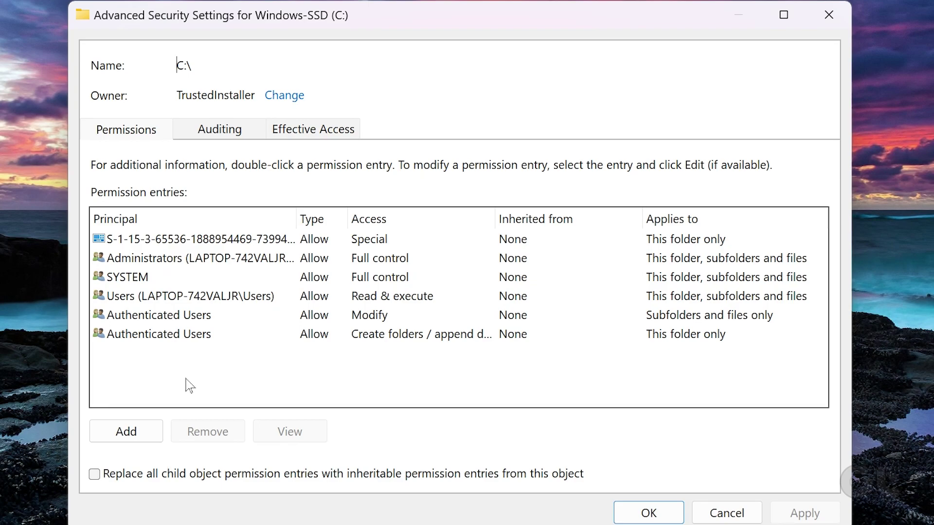
pyautogui.click(157, 301)
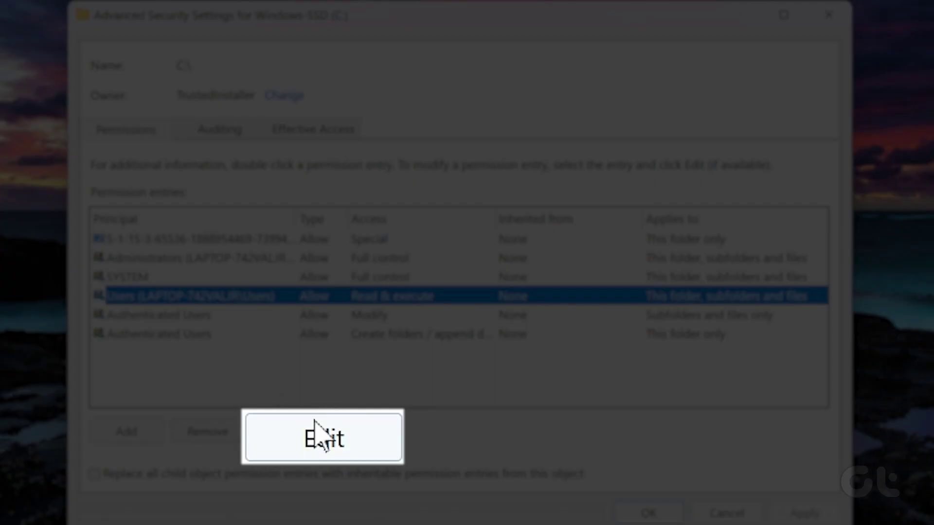
pyautogui.click(313, 440)
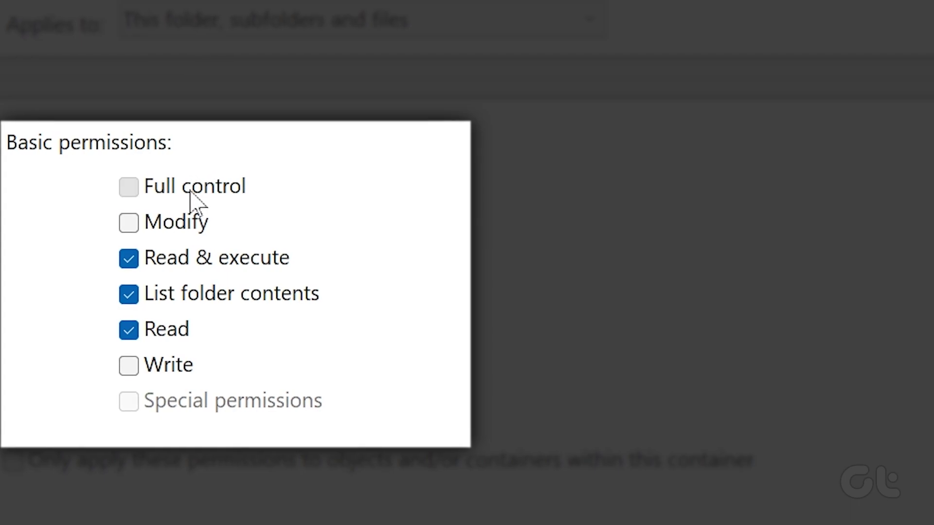
pyautogui.click(117, 187)
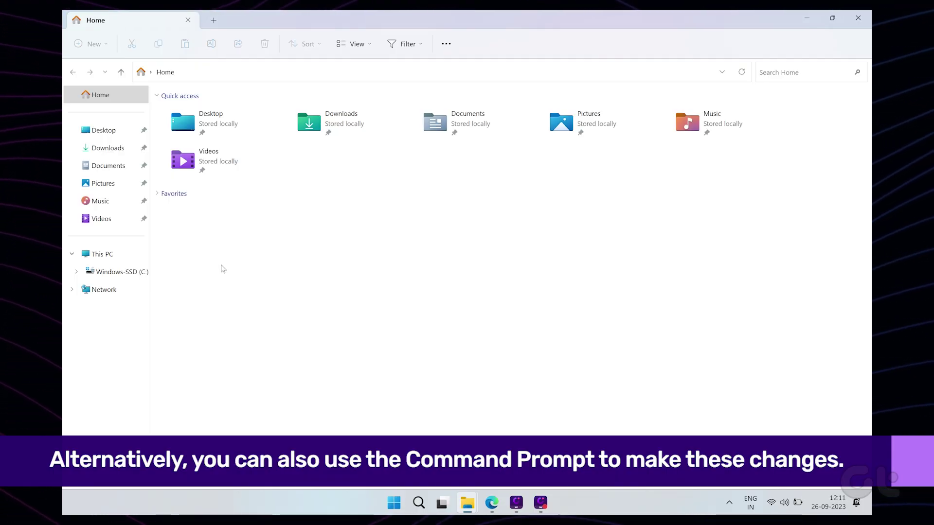
# Copy the full path of the Riot Games folder on Windows-SSD (C:)
pyautogui.click(136, 272)
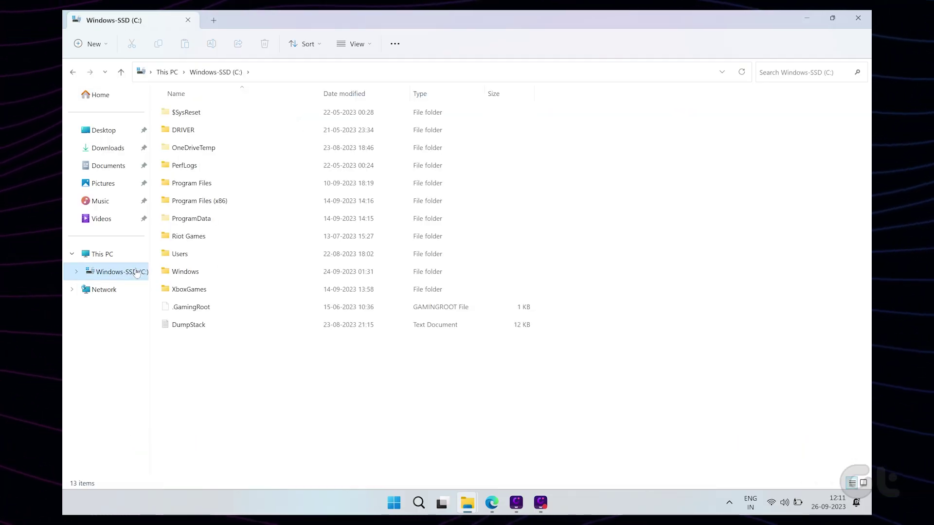
pyautogui.click(183, 238)
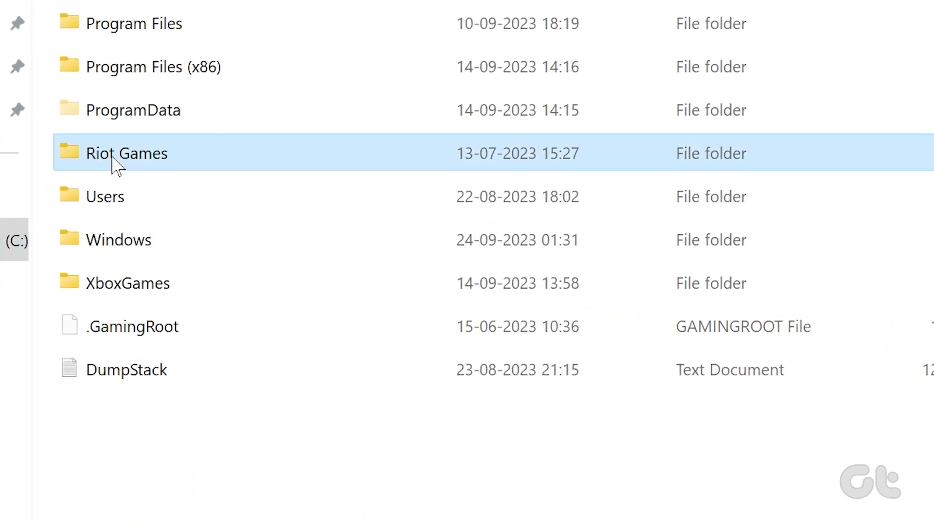
pyautogui.rightClick(111, 156)
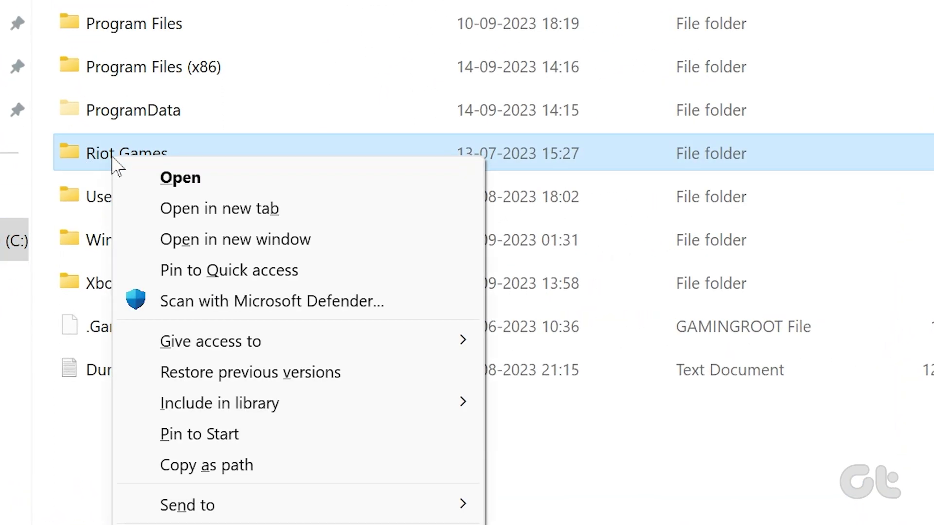
pyautogui.click(309, 462)
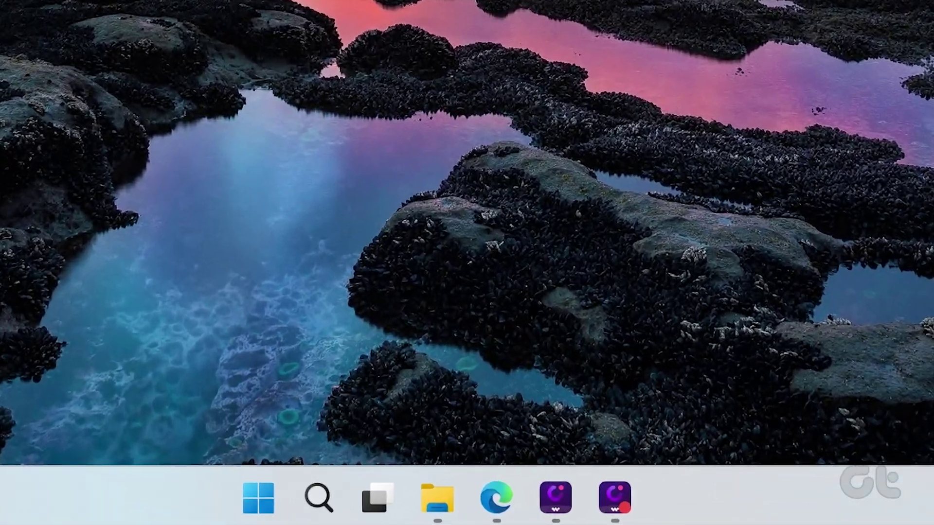
# Run attrib -r +s on "C:\Riot Games" in an administrator Terminal
pyautogui.press('super+x')
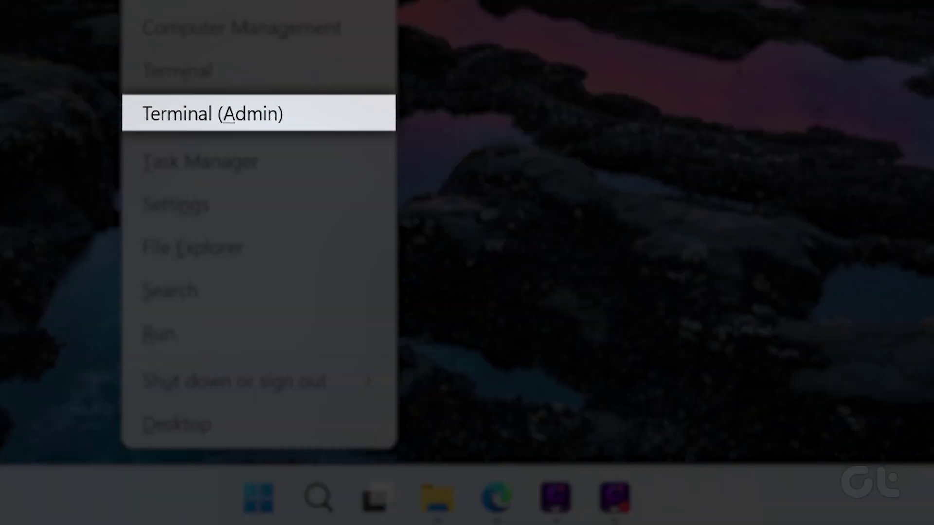
pyautogui.click(328, 121)
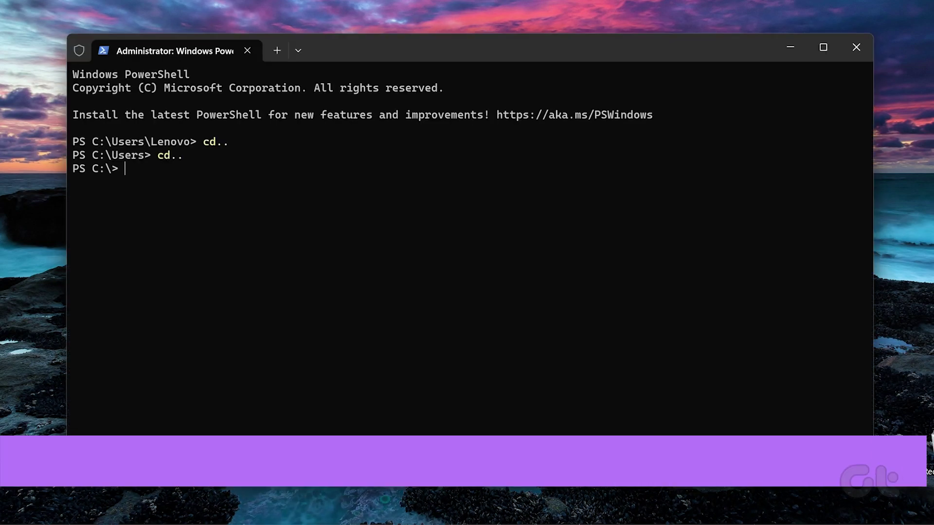
pyautogui.write('attrib -r +s')
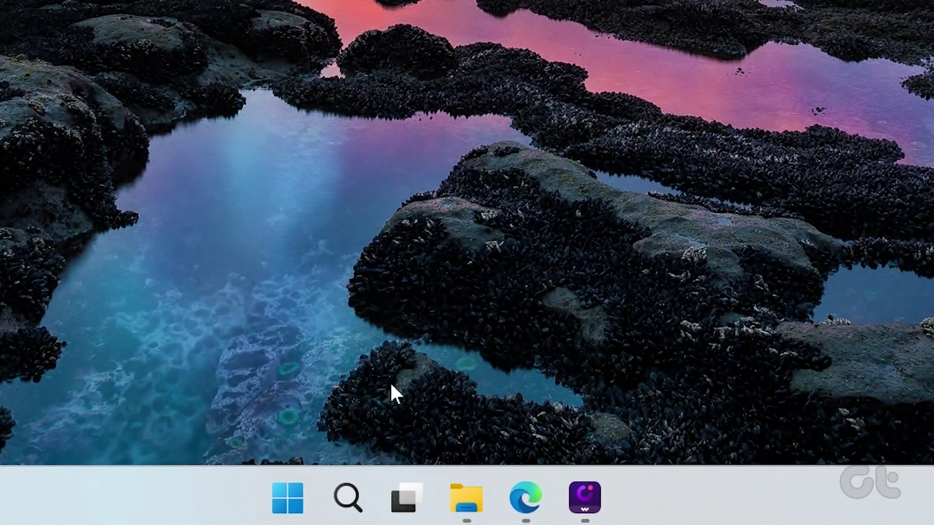
# Find and launch Windows Security from the Windows search
pyautogui.click(347, 499)
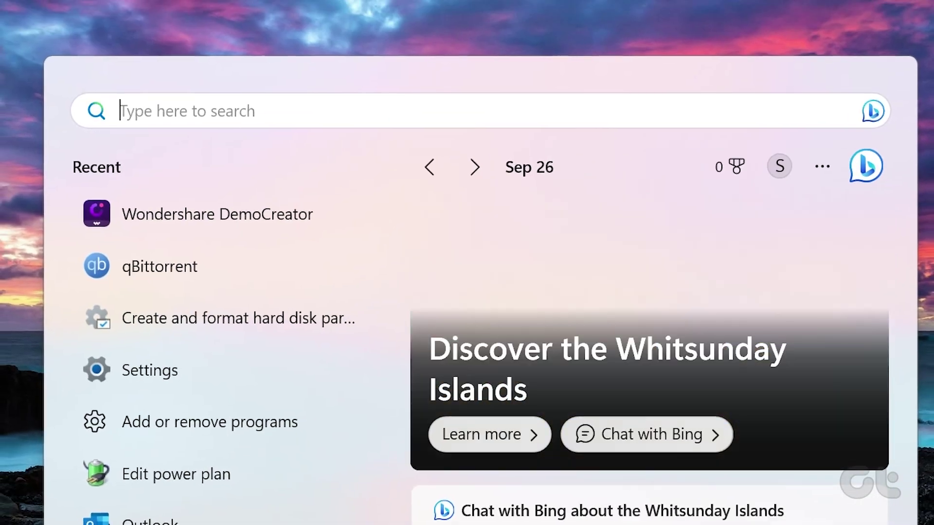
pyautogui.write('windows se')
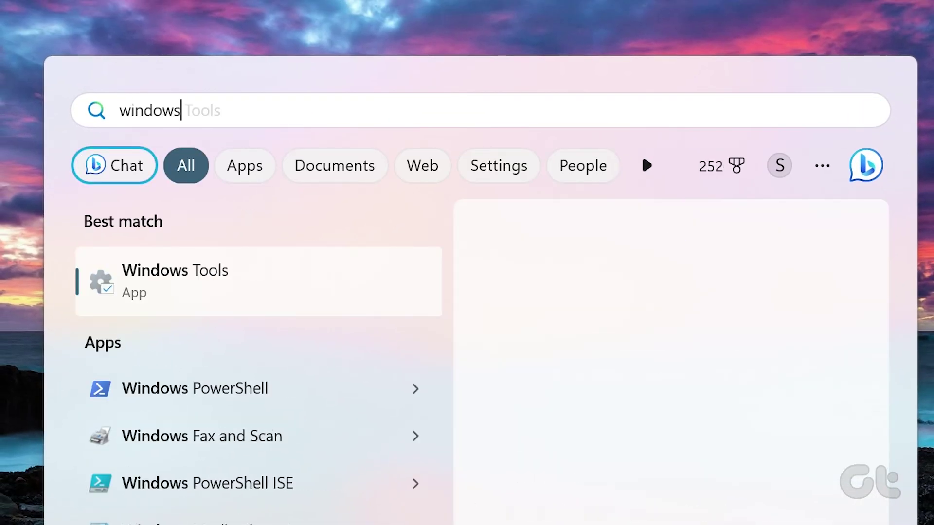
pyautogui.press('Return')
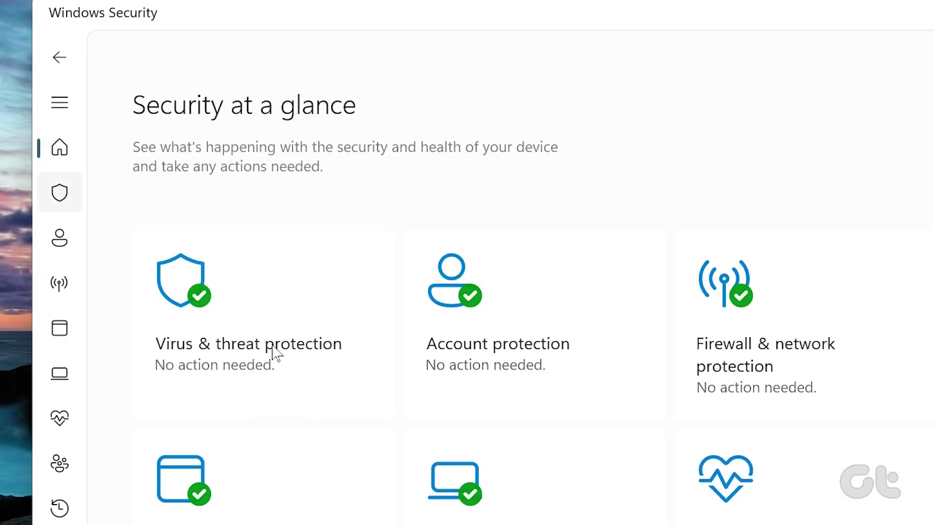
# Switch Controlled folder access Off under Virus & threat protection's ransomware protection
pyautogui.click(276, 353)
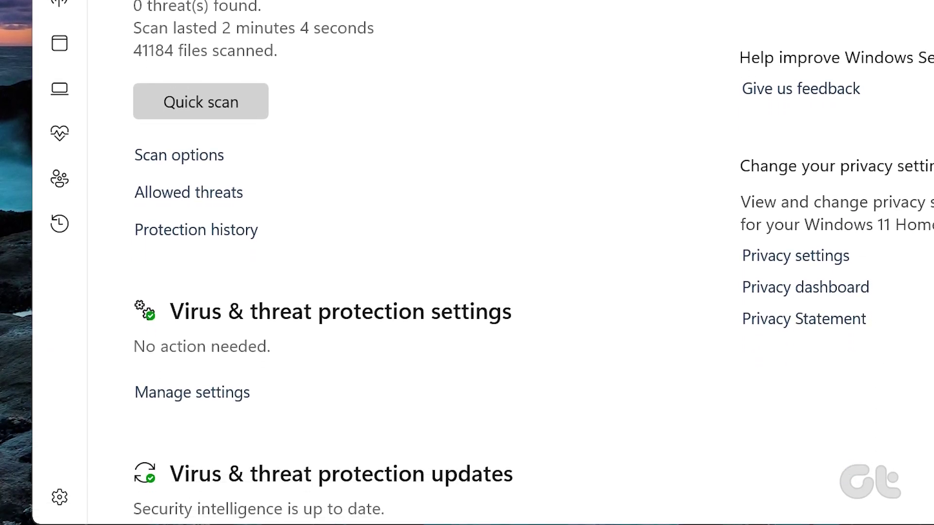
pyautogui.scroll(-5, 275, 352)
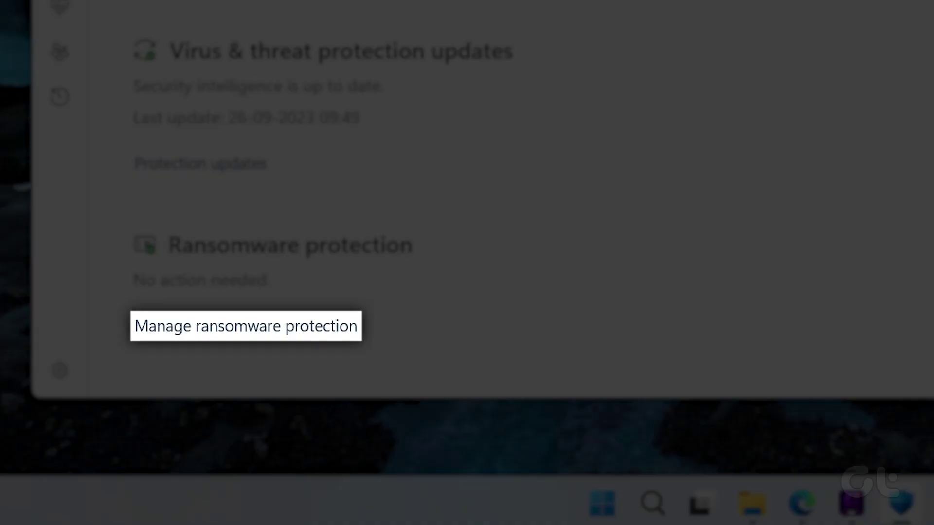
pyautogui.click(323, 328)
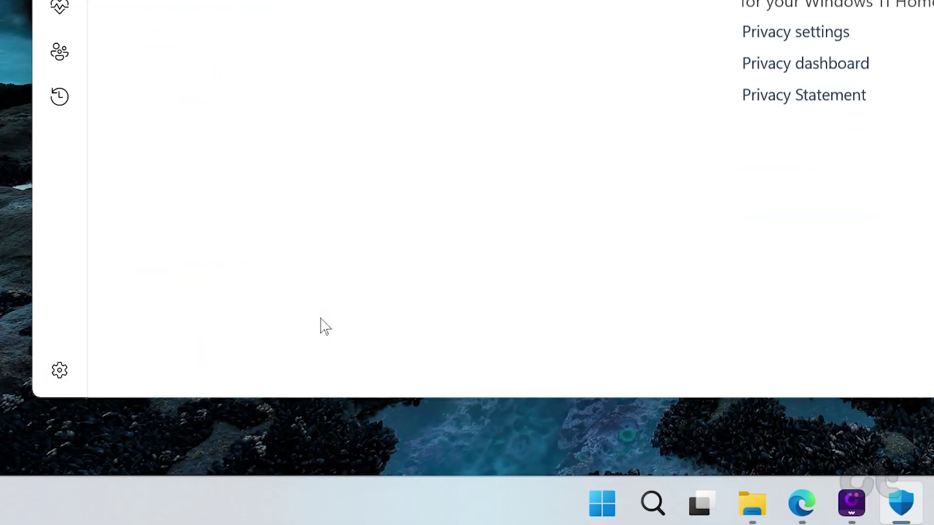
pyautogui.click(71, 301)
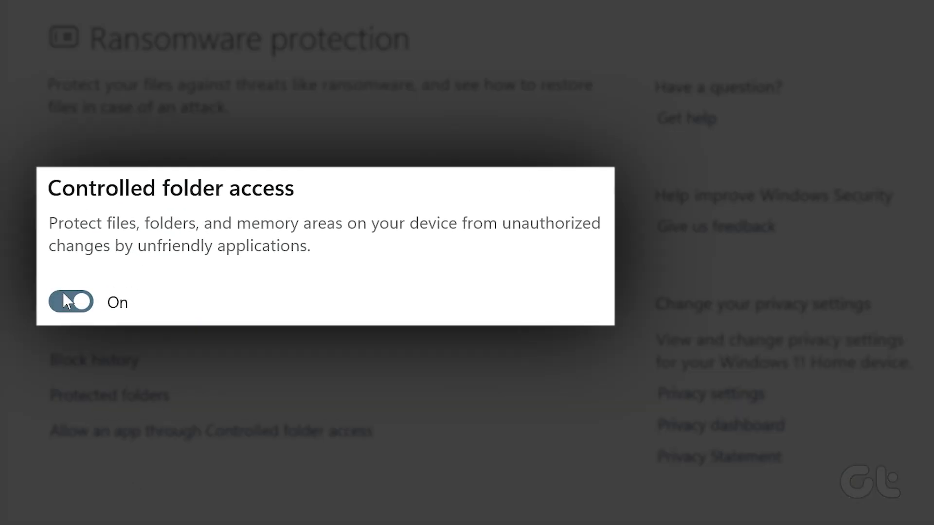
pyautogui.click(63, 294)
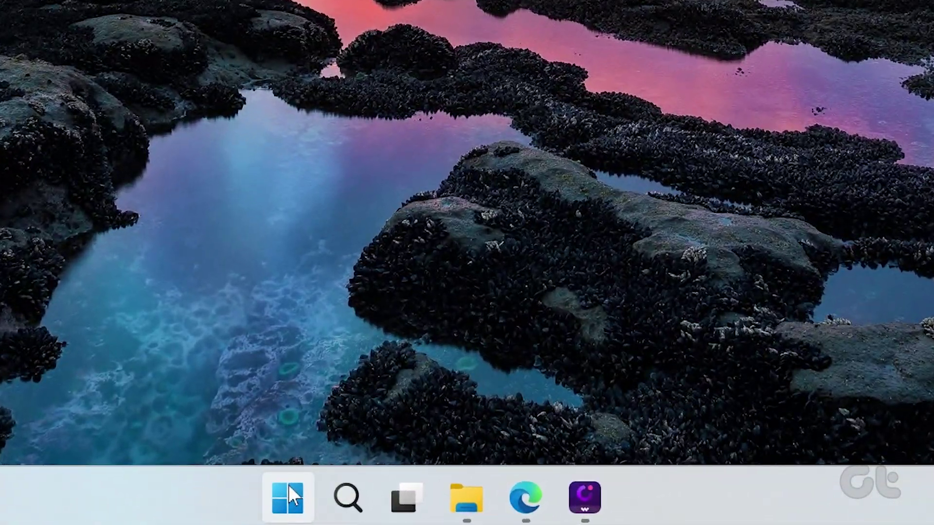
# Run SFC /scannow in an administrator Terminal until it repairs the corrupt files
pyautogui.rightClick(406, 498)
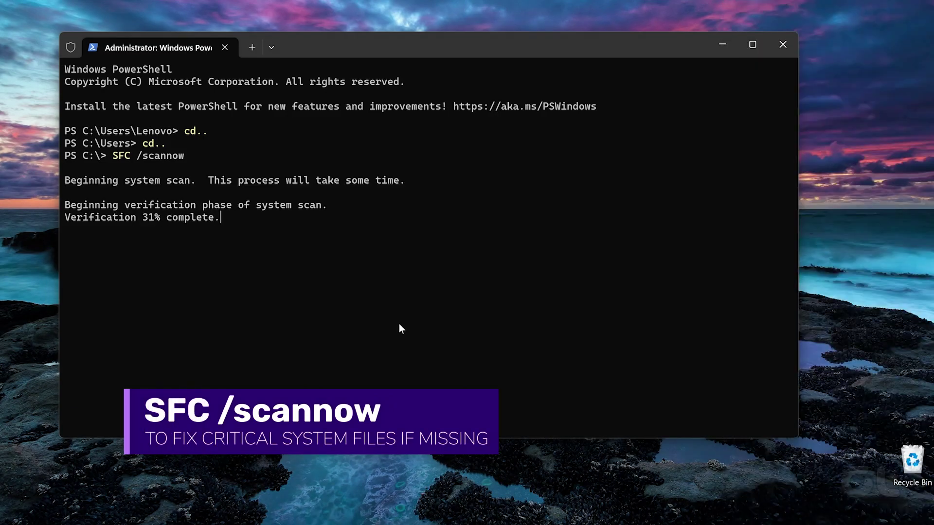
pyautogui.moveTo(523, 51); pyautogui.dragTo(556, 65)
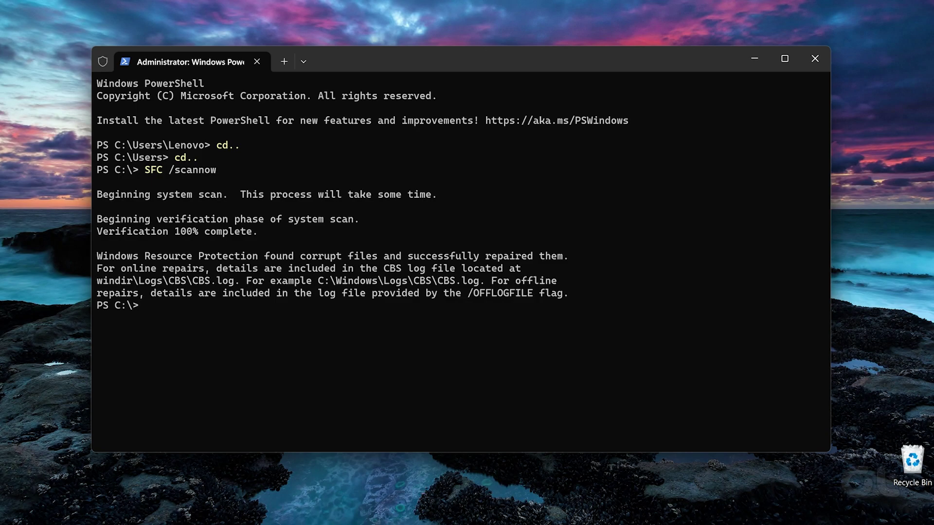
# Run DISM /Online /Cleanup-Image with /CheckHealth, /ScanHealth, then /RestoreHealth
pyautogui.press('Return')
pyautogui.press('Return')
pyautogui.press('Return')
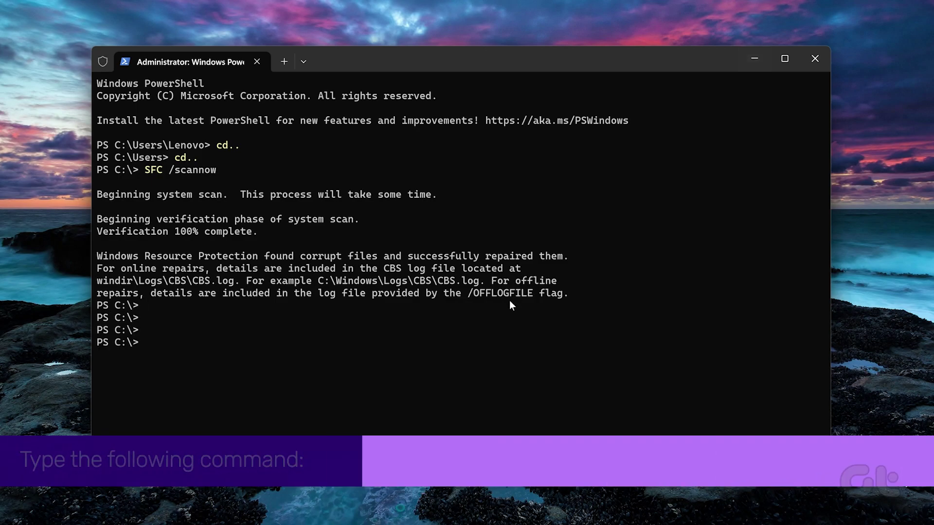
pyautogui.hotkey('ctrl', 'v')
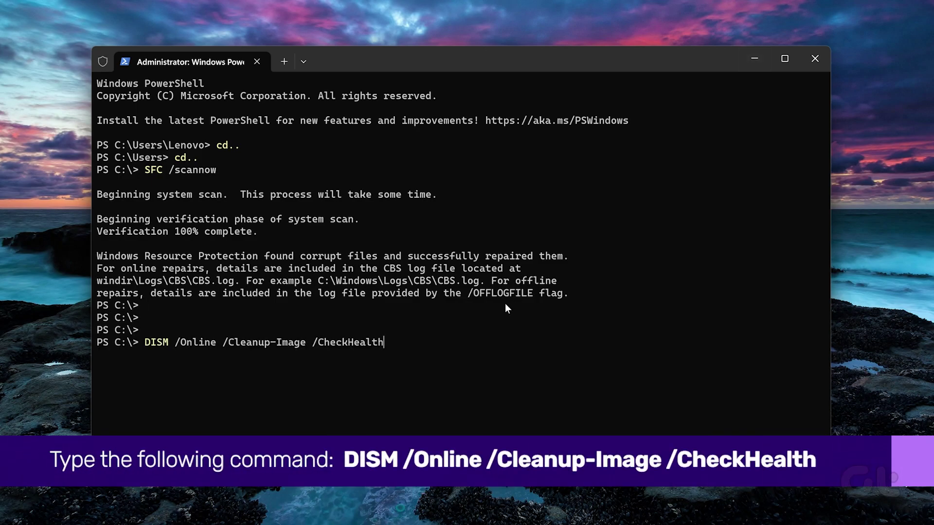
pyautogui.press('Return')
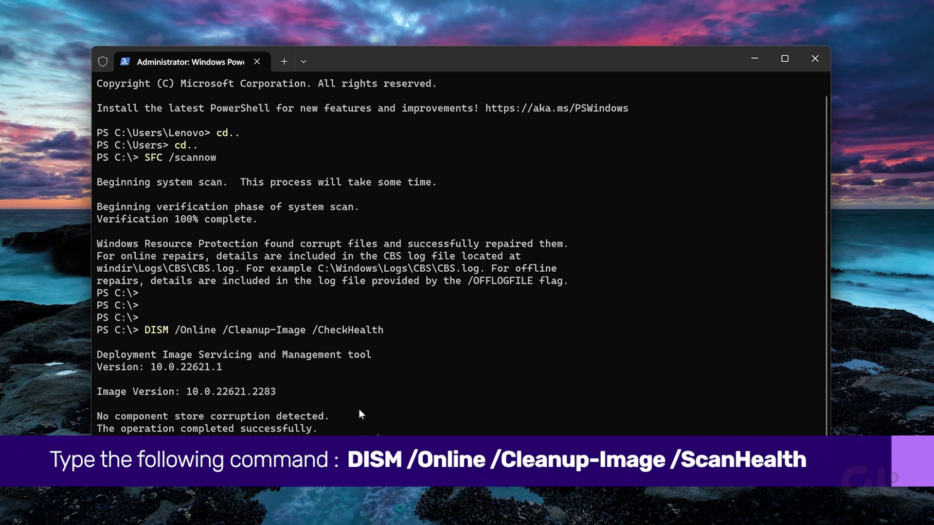
pyautogui.hotkey('ctrl', 'v')
pyautogui.press('Return')
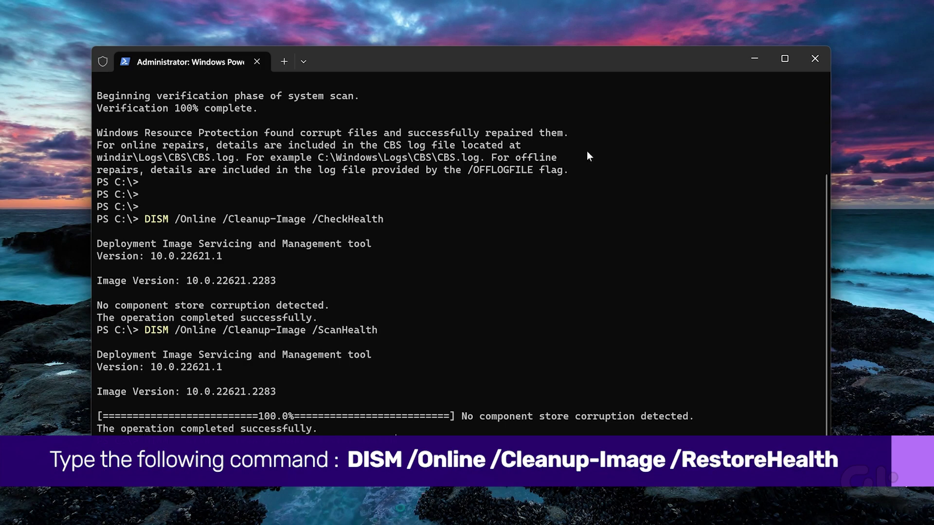
pyautogui.write('DISM /Online /Cleanup-Image /RestoreHealth')
pyautogui.press('Return')
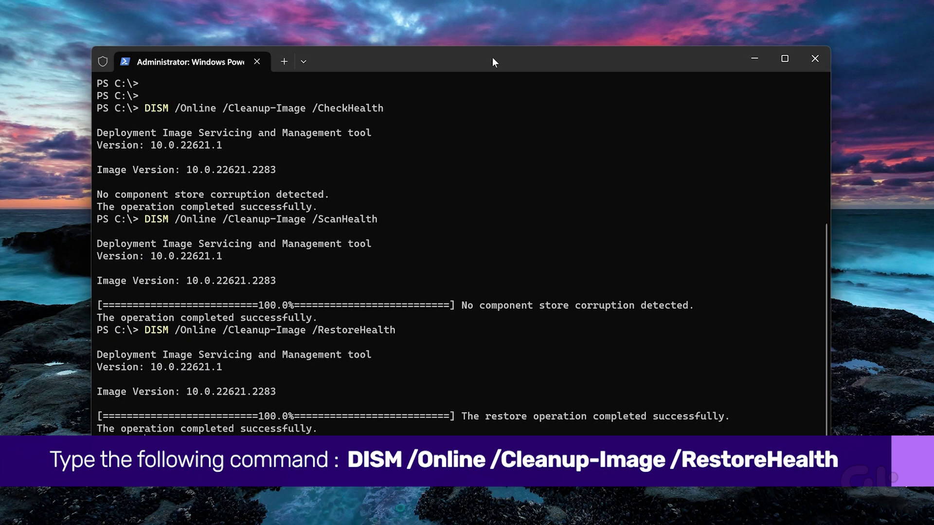